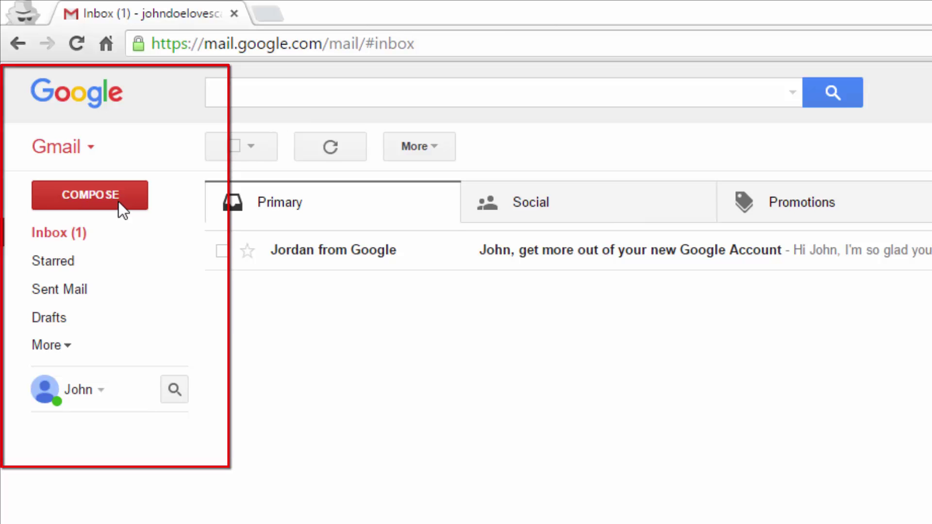
Step: Start a new message and enter both recipient addresses in the To line
{"action": "left_click", "coordinate": [119, 203]}
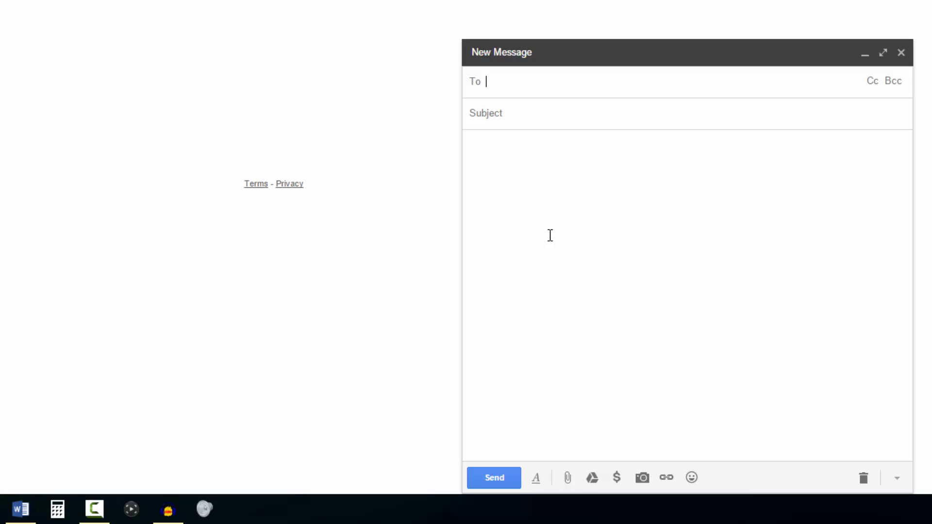
{"action": "left_click", "coordinate": [518, 84]}
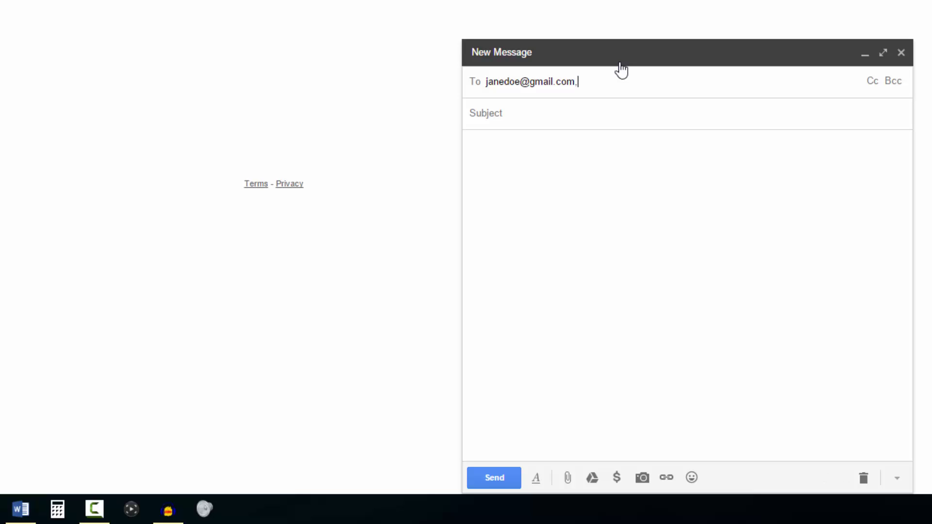
{"action": "key", "text": "Return"}
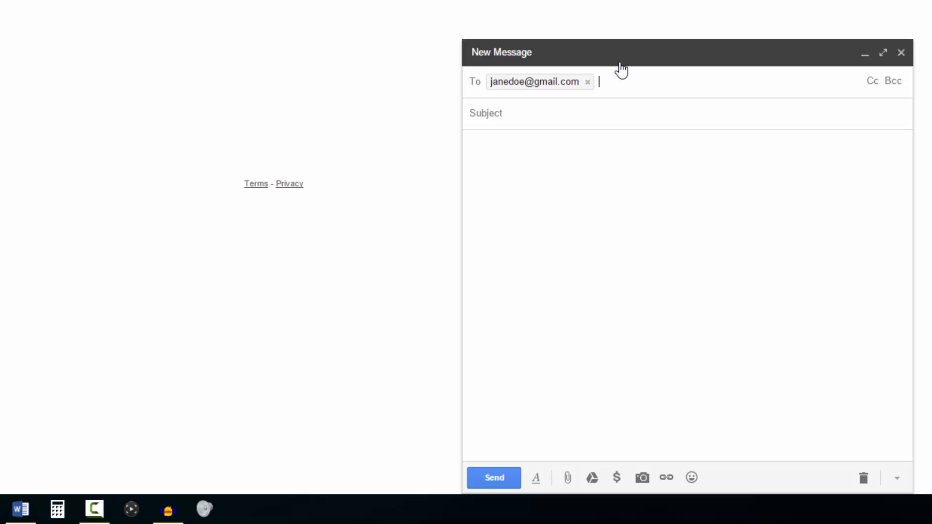
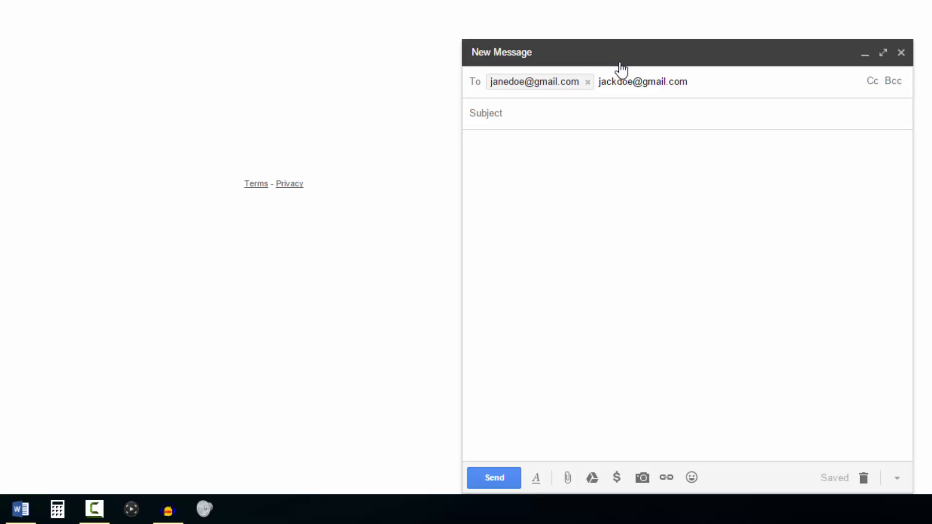
Step: Enter subject 'Hello' and body text 'Message goes here...'
{"action": "left_click", "coordinate": [542, 113]}
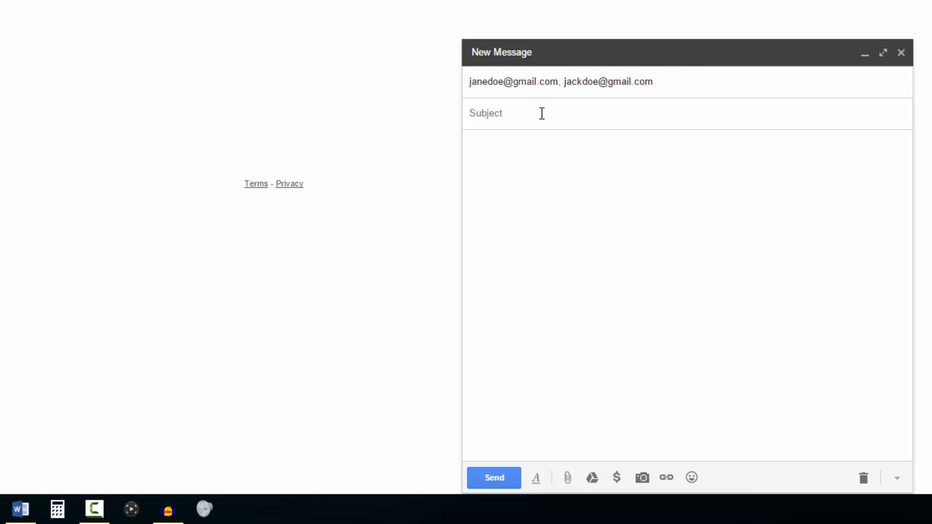
{"action": "type", "text": "H"}
{"action": "type", "text": "ello"}
{"action": "key", "text": "Tab"}
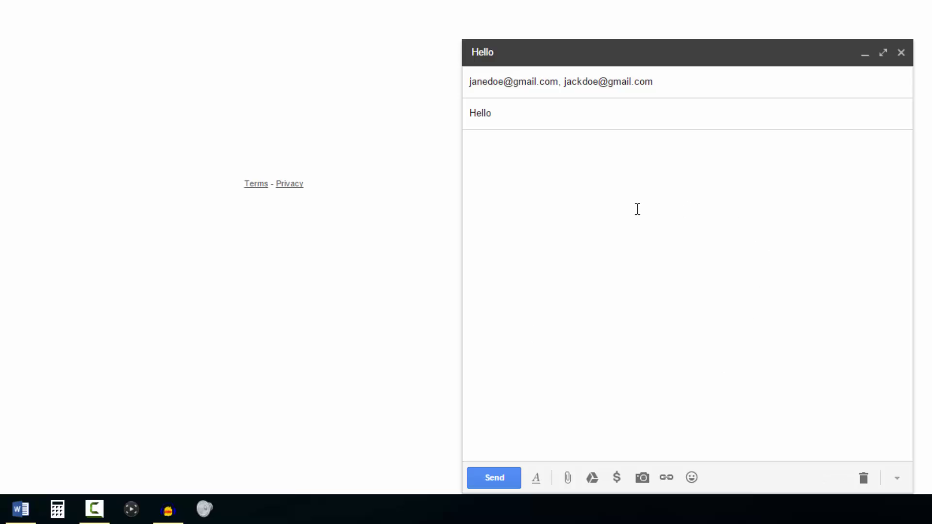
{"action": "type", "text": "Message goes here..."}
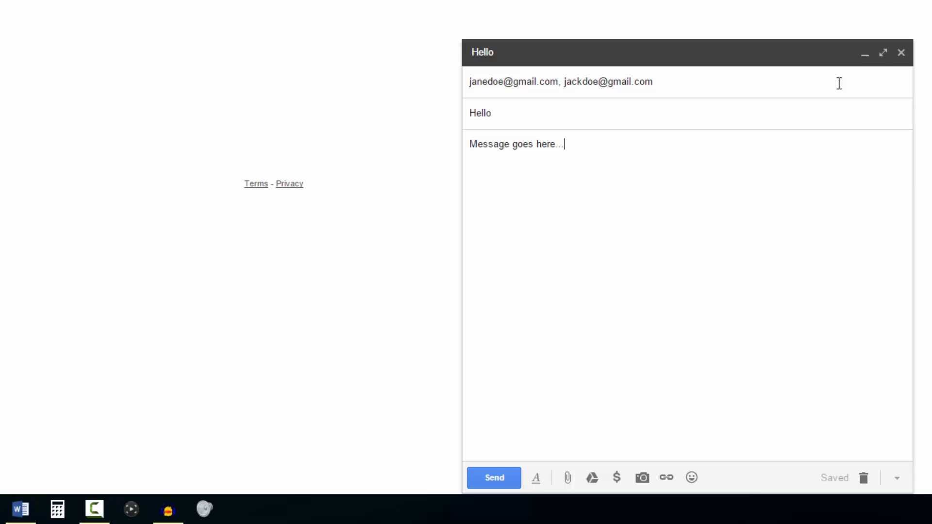
Step: Close the message to keep it as a draft and show the Drafts folder
{"action": "left_click", "coordinate": [902, 59]}
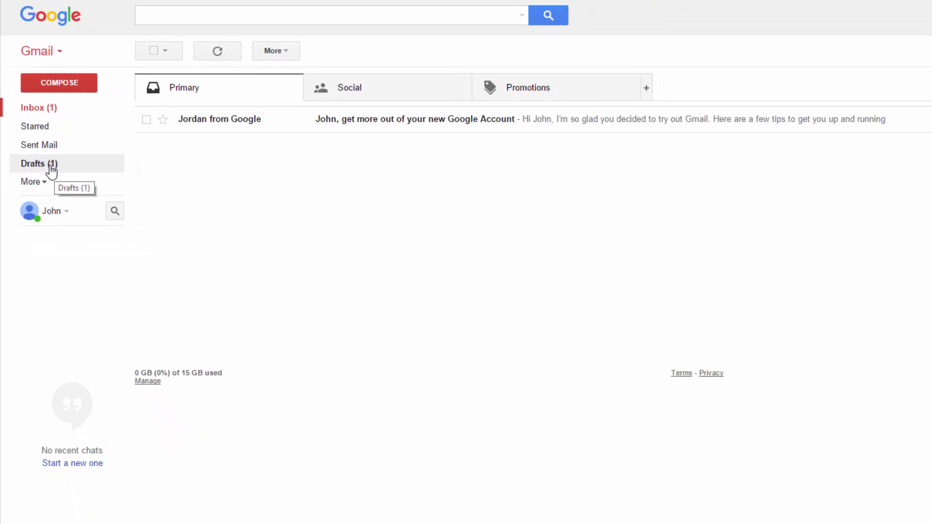
{"action": "left_click", "coordinate": [35, 154]}
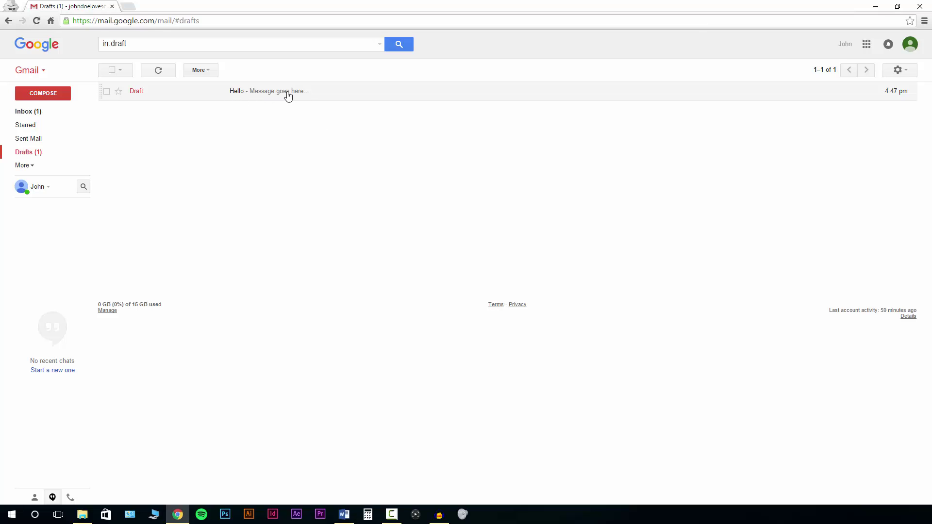
Step: Reopen the 'Hello' draft and resume editing at the end of its body text
{"action": "left_click", "coordinate": [241, 92]}
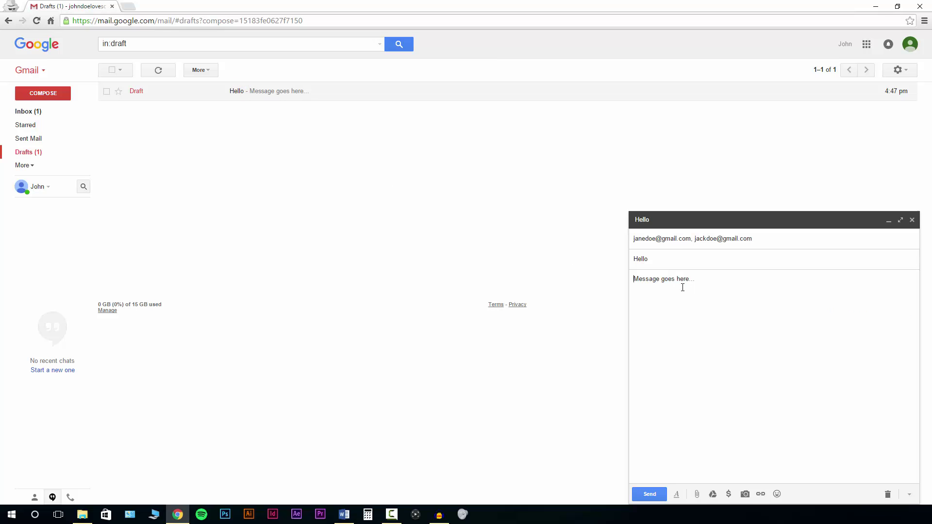
{"action": "left_click", "coordinate": [727, 288]}
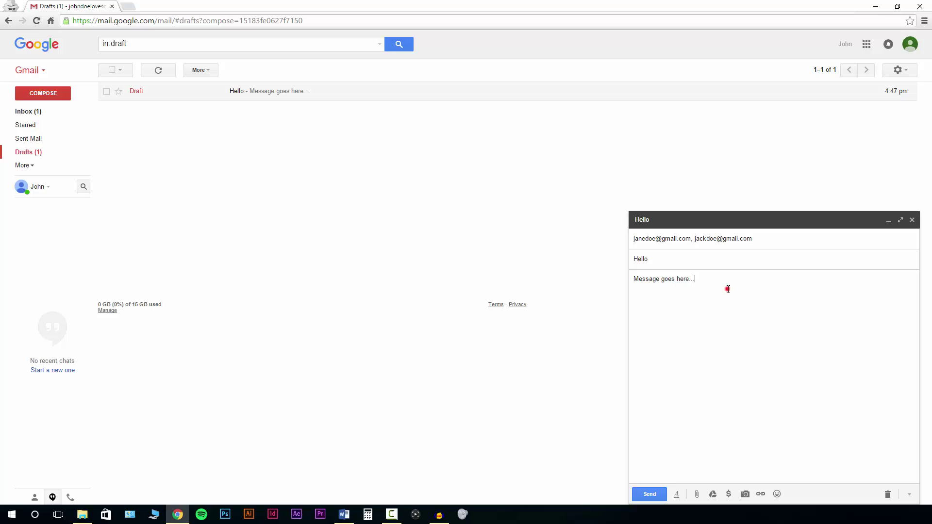